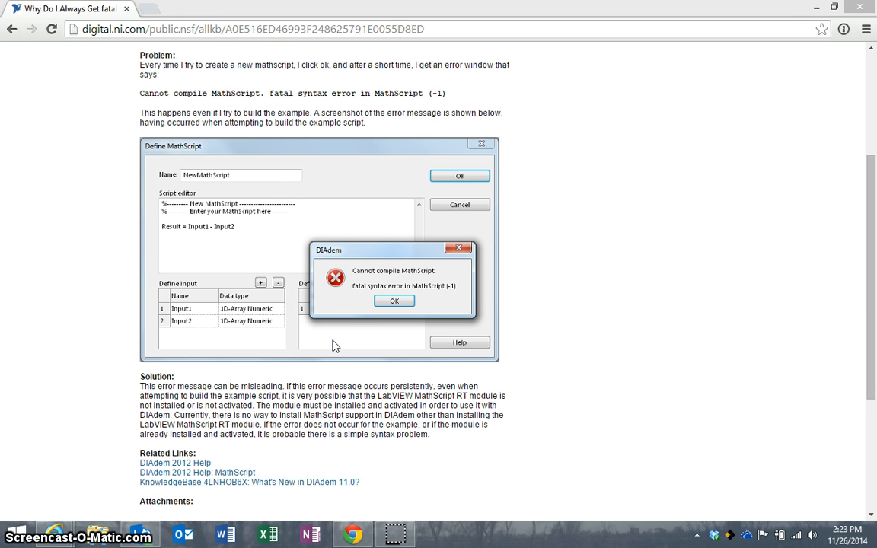
Step: Launch Snipping Tool by searching 'snipping' from the Start screen
left_click(17, 534)
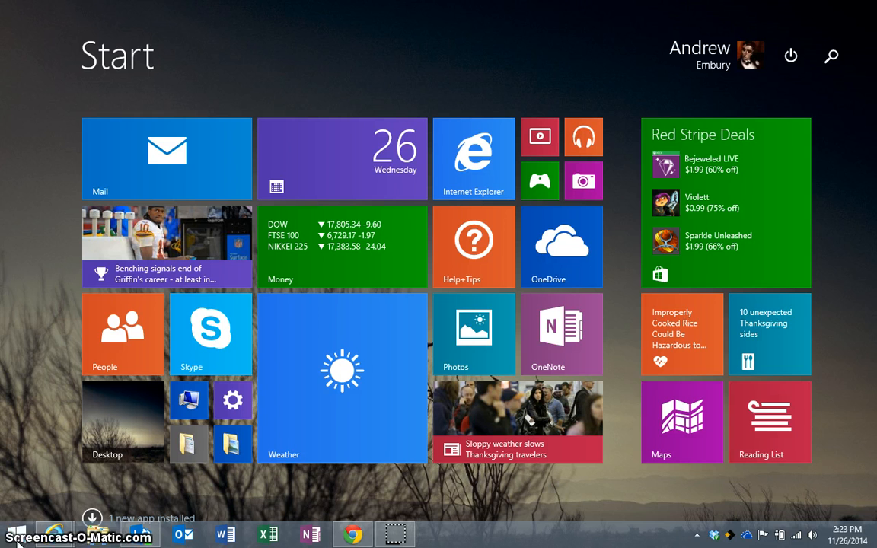
type("snipping Tool")
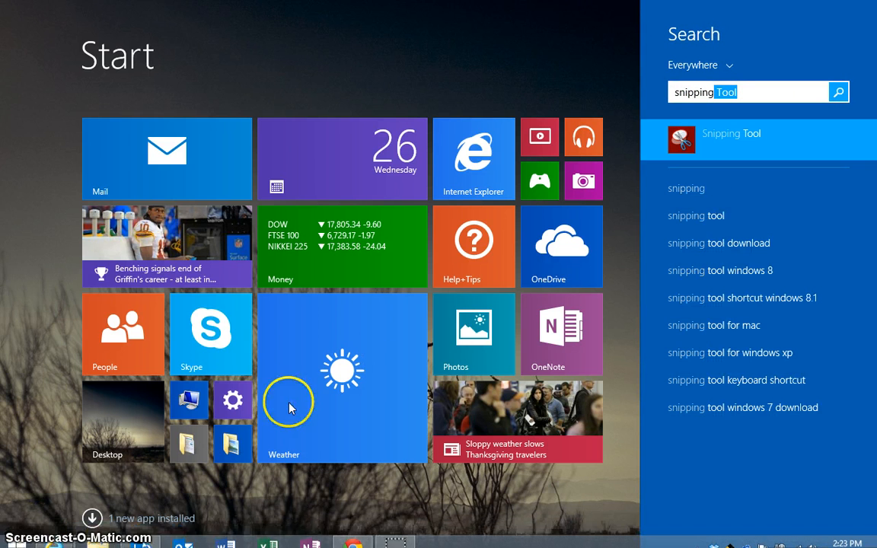
left_click(718, 139)
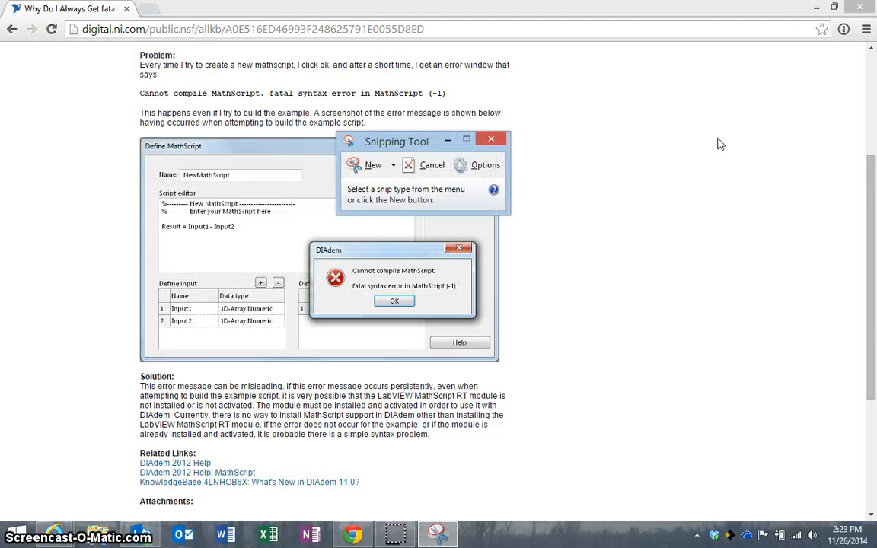
Step: Move Snipping Tool aside and snip the Define MathScript dialog showing the DIAdem error
left_click_drag(403, 150, 702, 88)
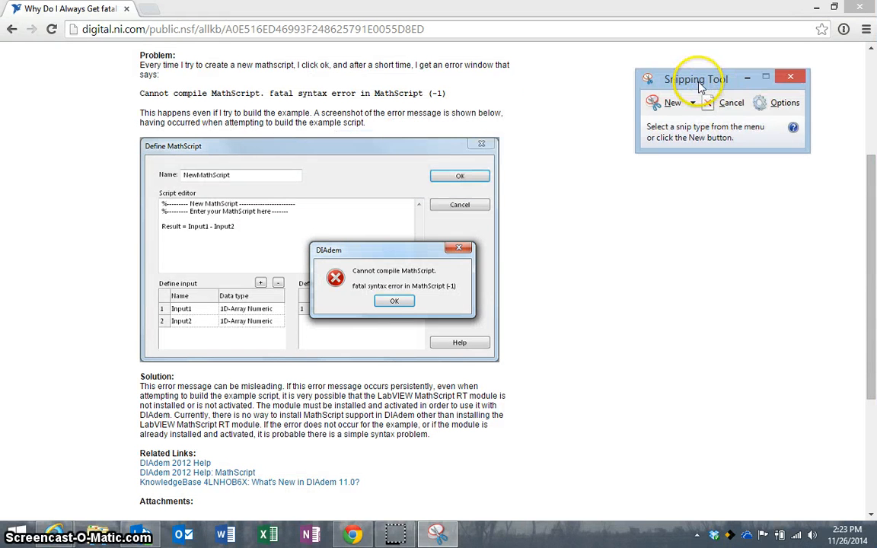
left_click(665, 107)
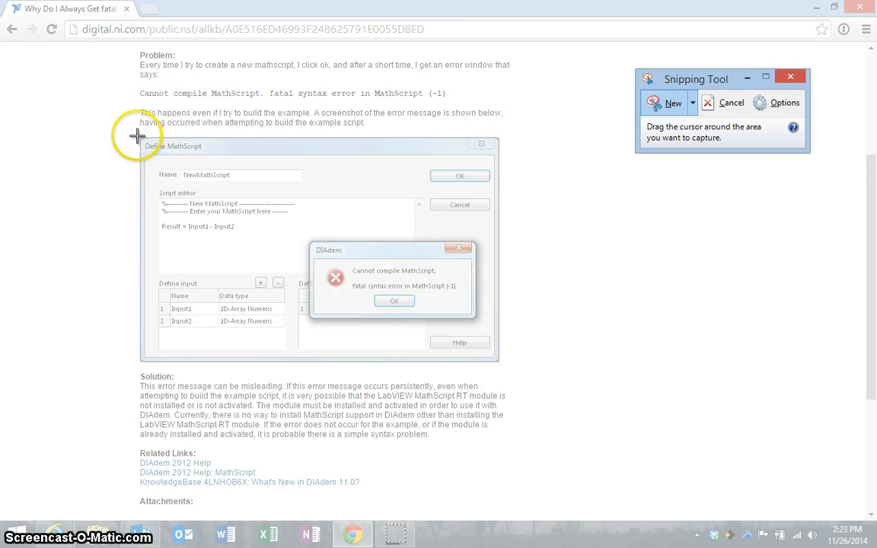
left_click_drag(137, 138, 500, 363)
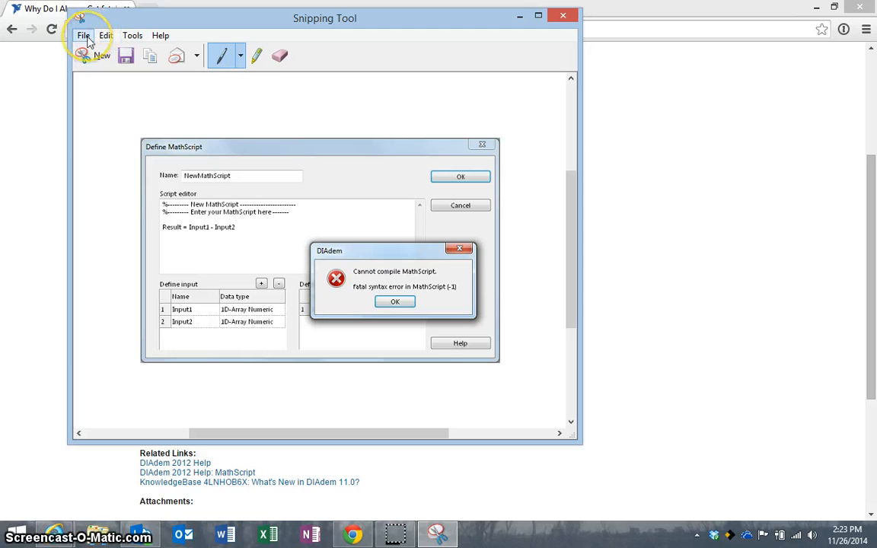
Step: Cancel saving the snip as a file and copy it to the clipboard via Edit > Copy
left_click(126, 56)
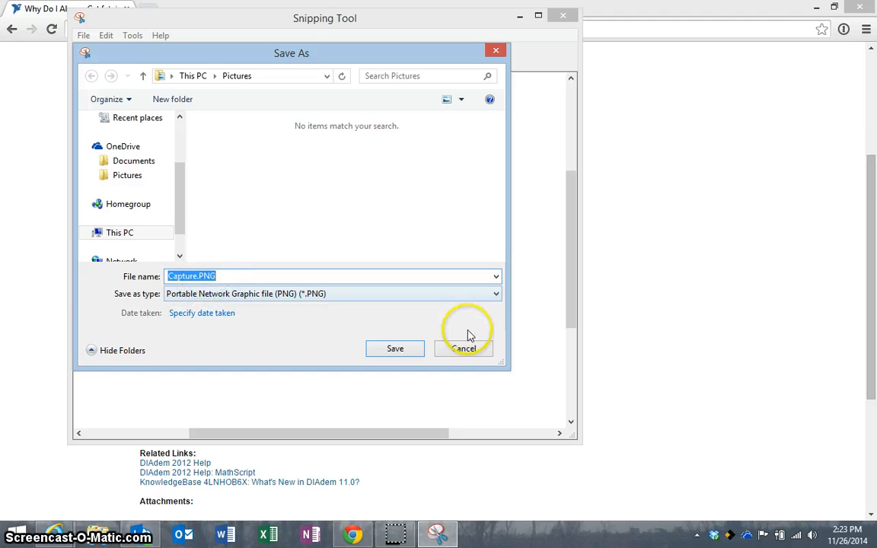
left_click(472, 349)
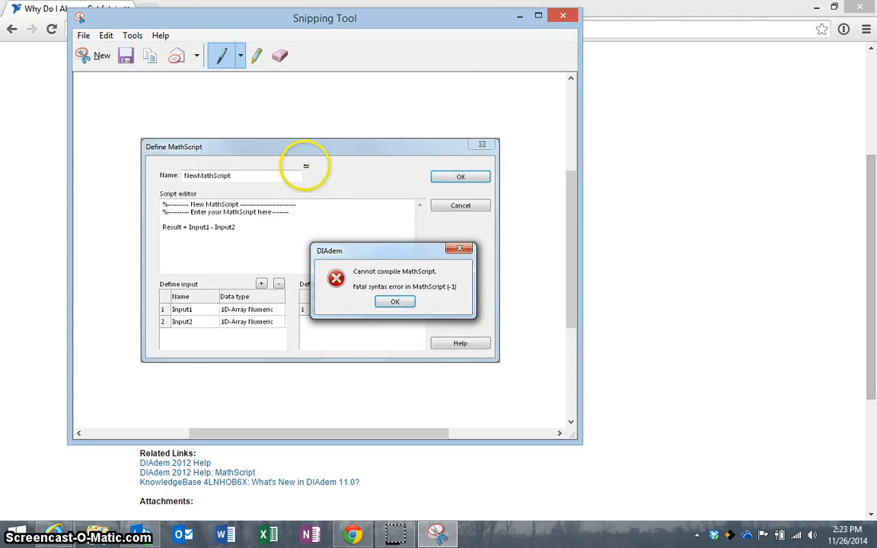
left_click(105, 35)
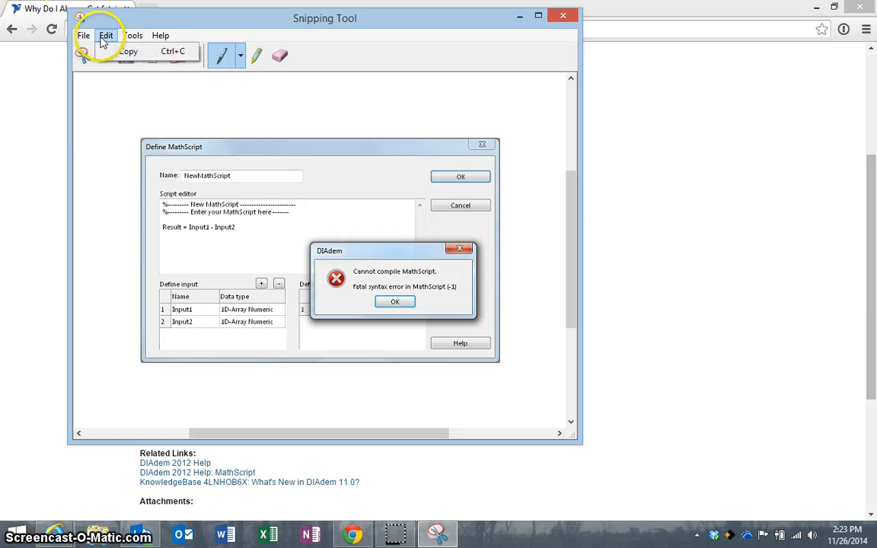
left_click(128, 54)
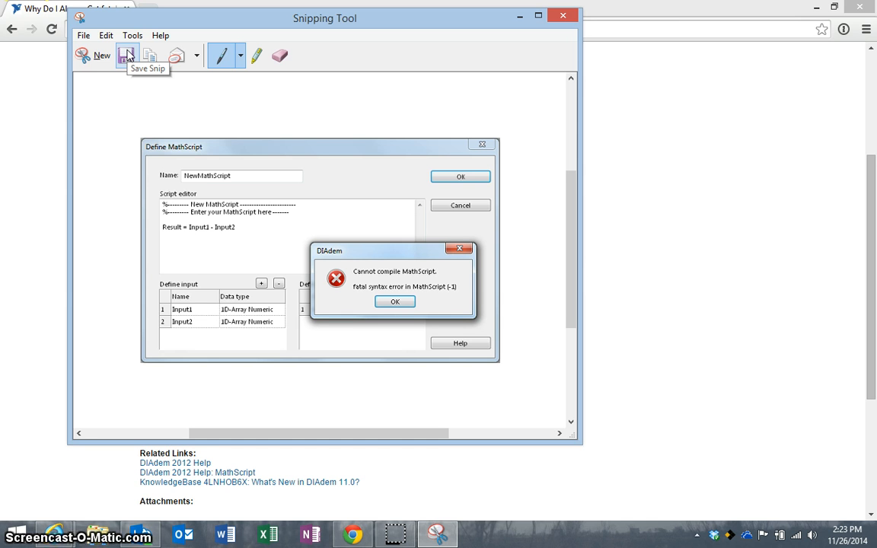
left_click(128, 55)
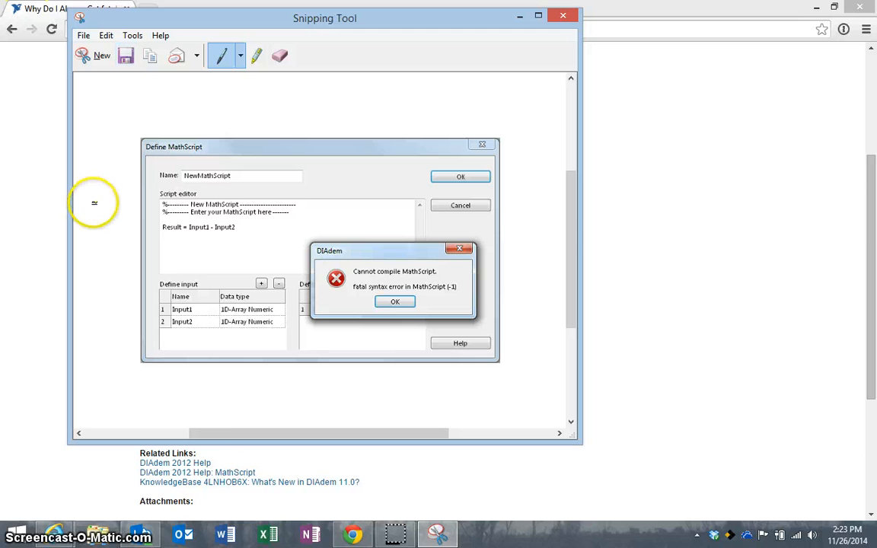
Step: Open Outlook, start a new email, and shift the message window to the left
left_click(186, 536)
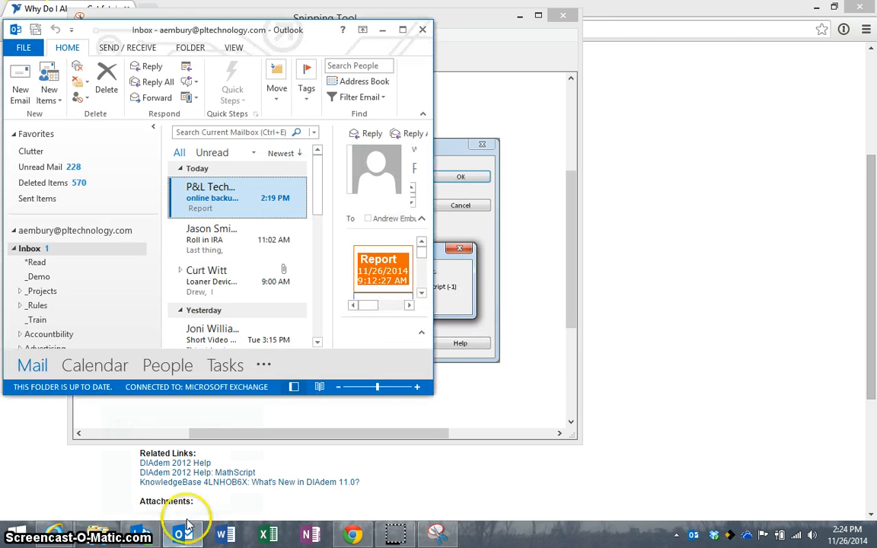
left_click(21, 92)
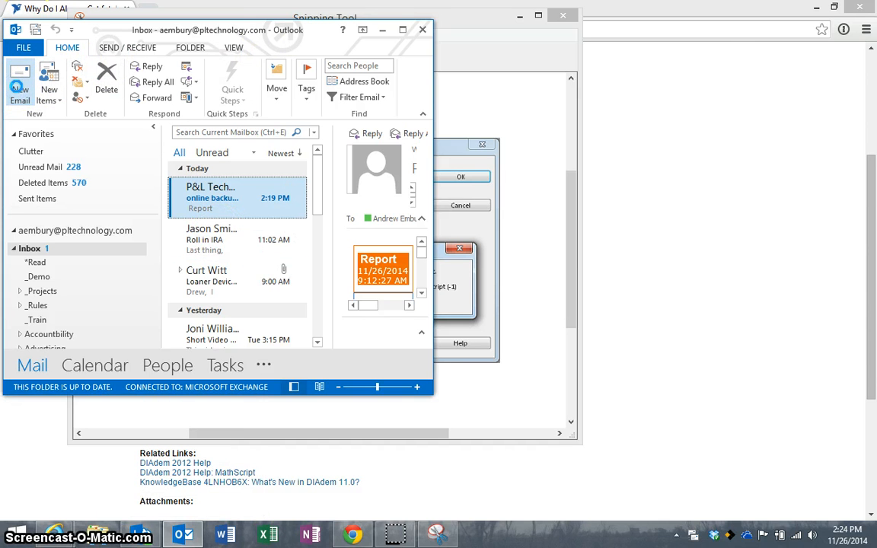
left_click_drag(423, 38, 277, 43)
Step: Paste the error-dialog screenshot into the email body
left_click(146, 217)
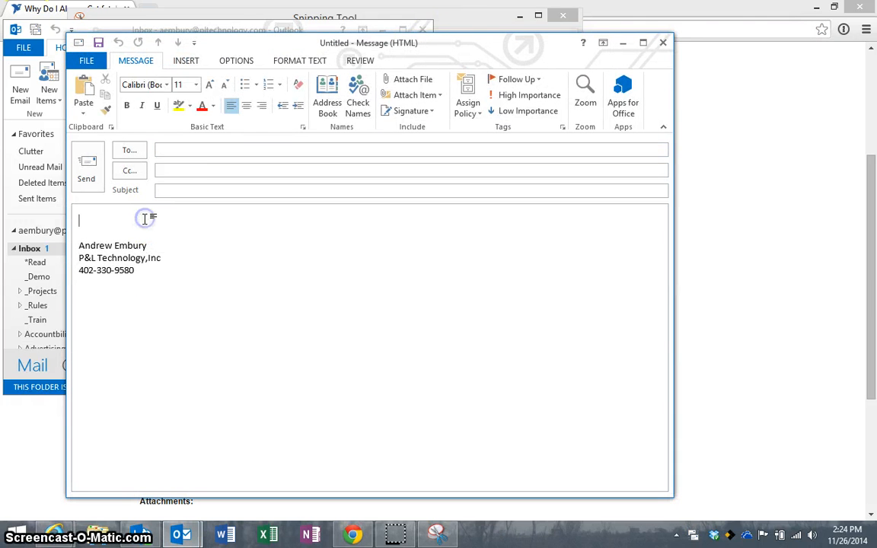
right_click(146, 219)
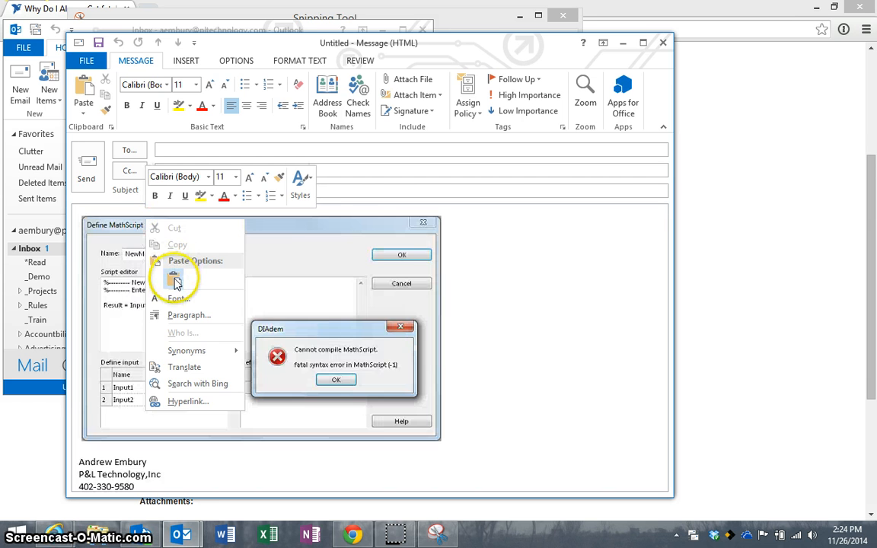
left_click(174, 281)
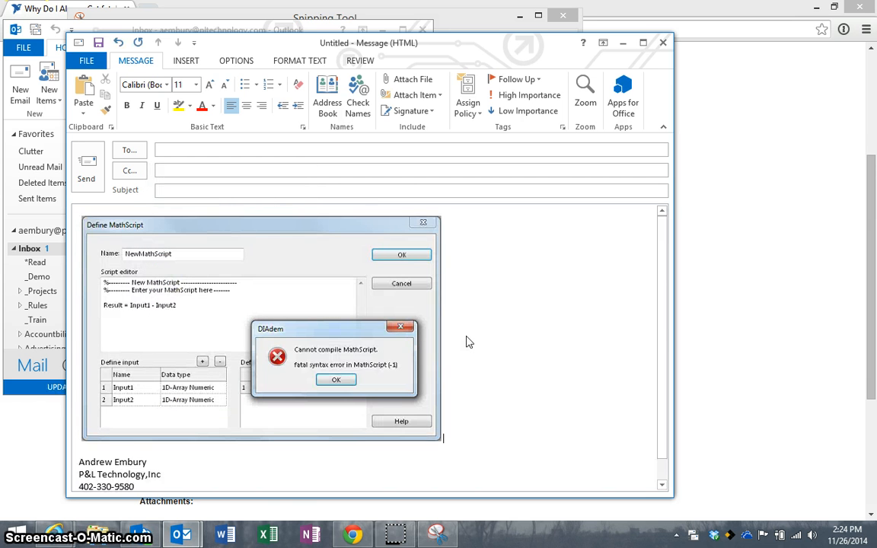
Step: Address the email to the recipient's alias, set subject 'Here is the error message I was talking about', and dismiss reminders
left_click(275, 149)
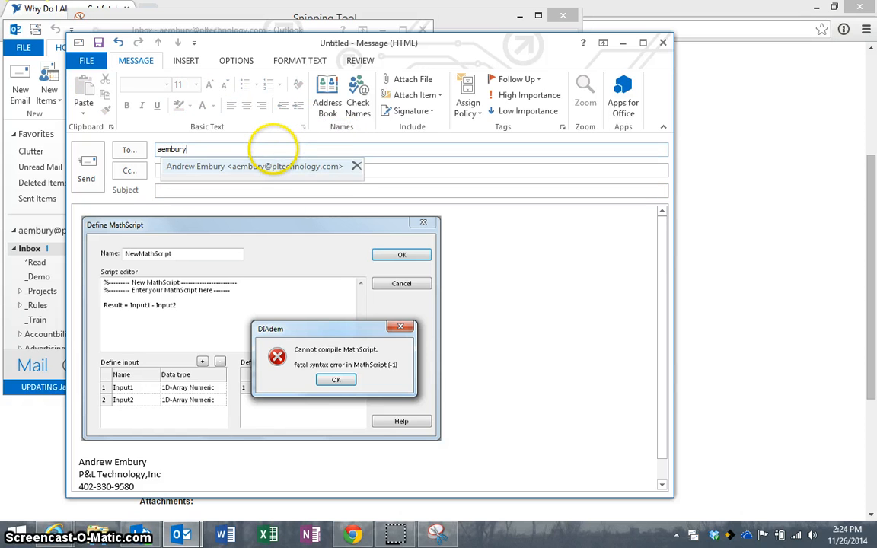
key("Tab")
type("Here is th")
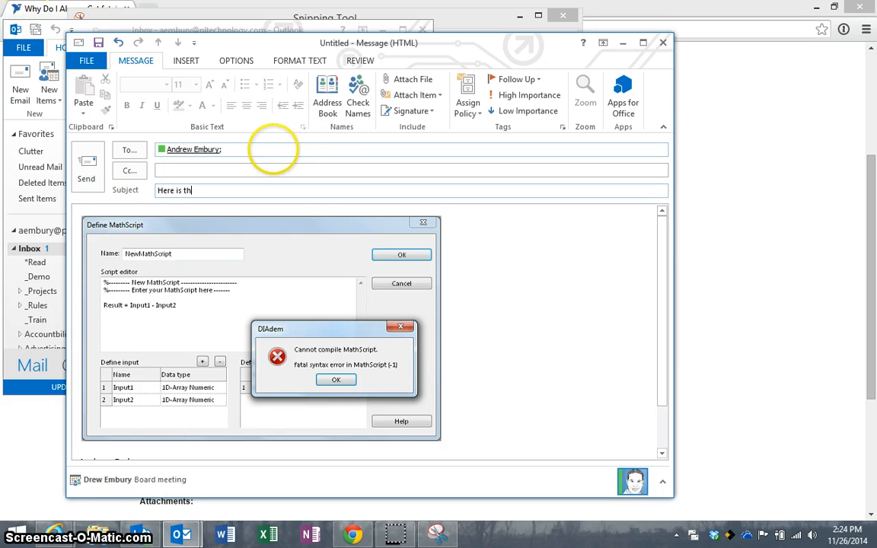
type("e error message ")
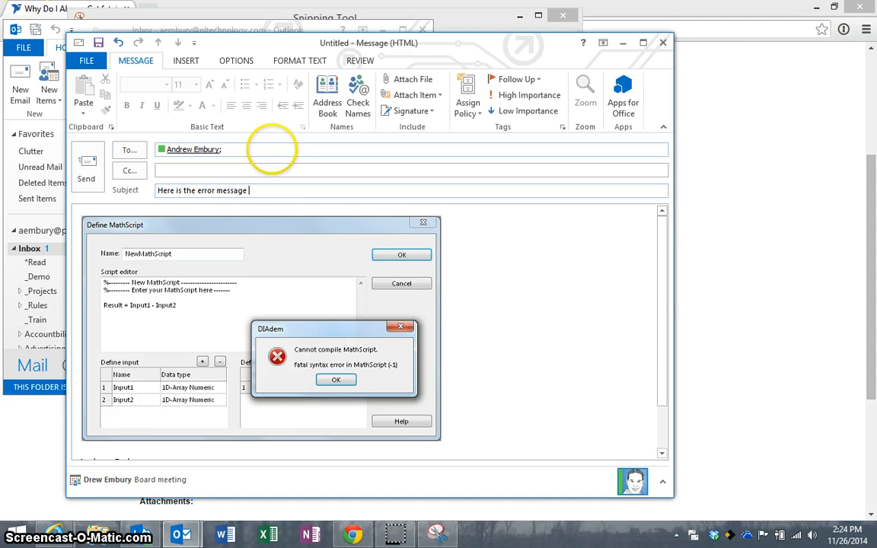
type("I was talking about")
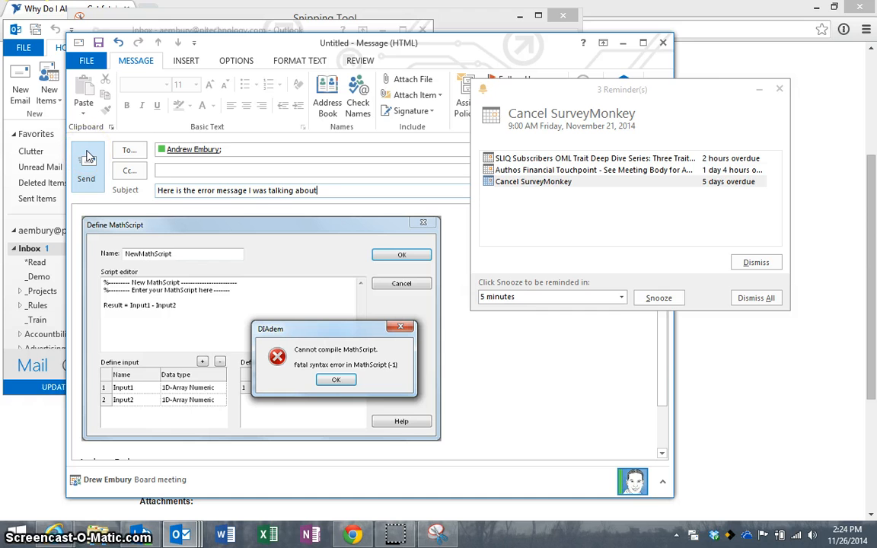
left_click(760, 89)
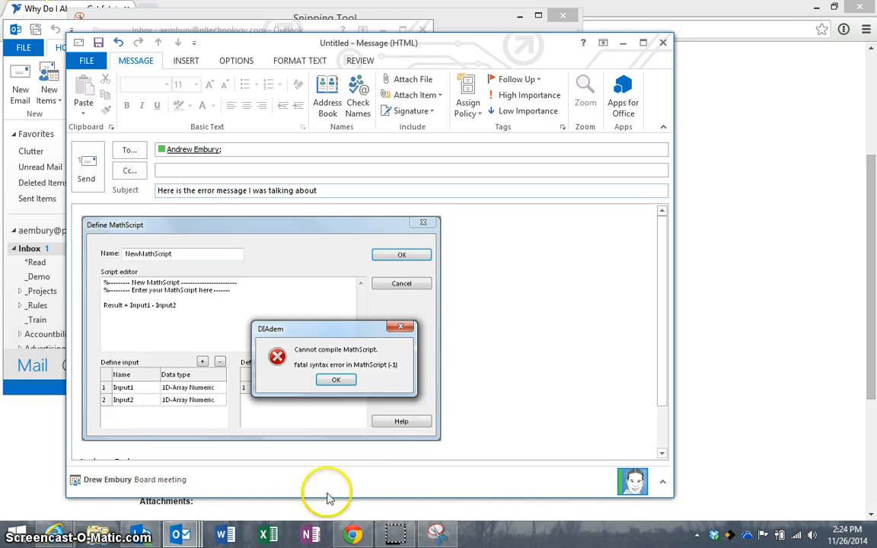
Step: Create a blank Word document, type 'Here is my documentation', and paste the screenshot below it
left_click(225, 535)
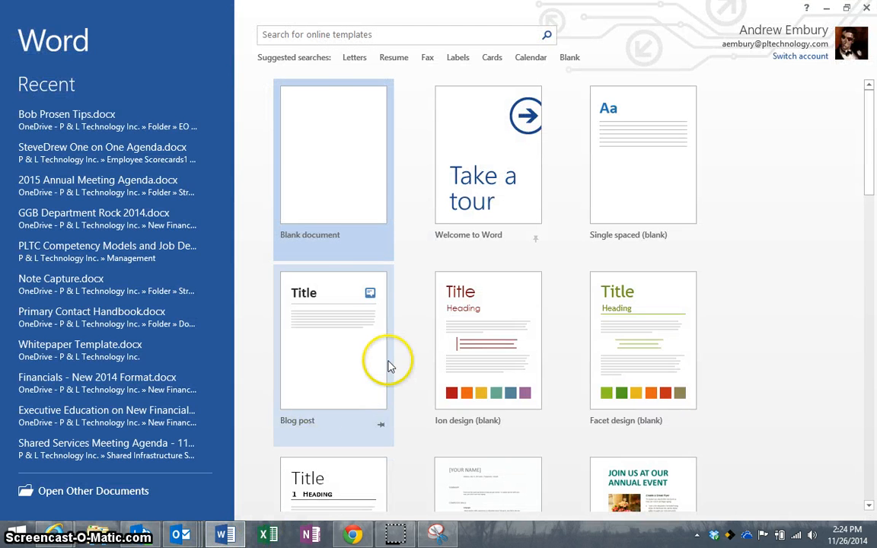
left_click(363, 221)
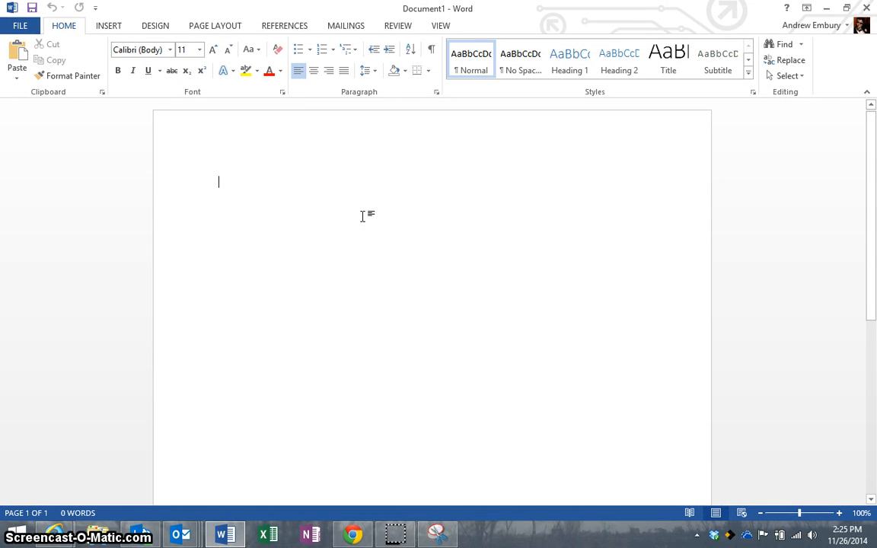
type("Here is my documentation")
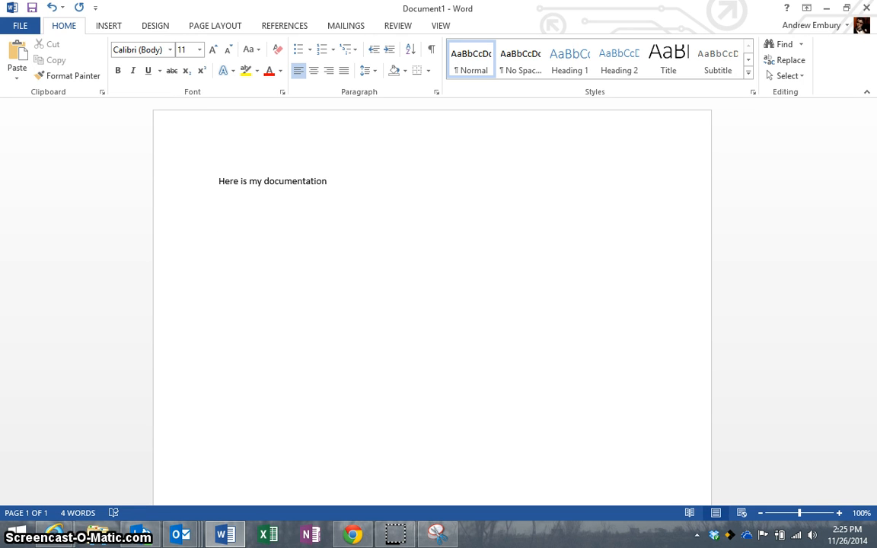
key("ctrl+v")
Step: Enlarge the pasted error screenshot by dragging its corner handle outward
left_click(373, 225)
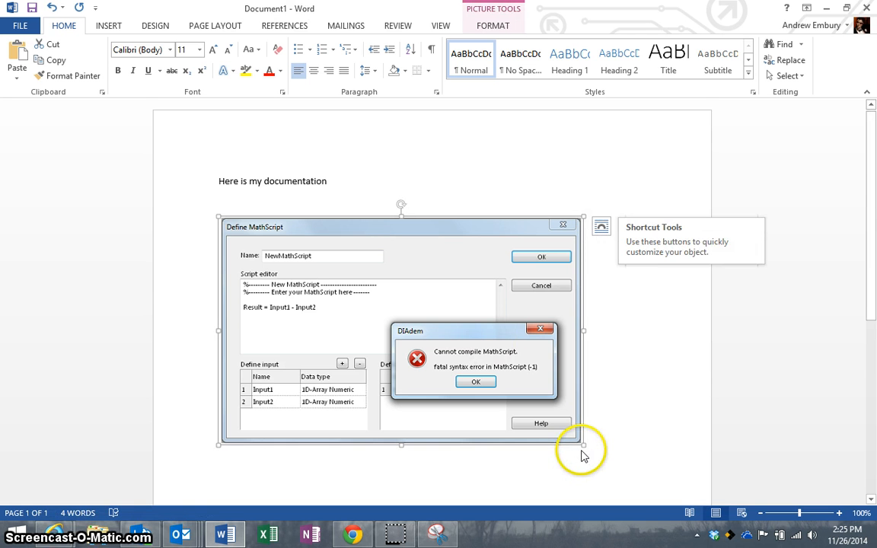
left_click_drag(584, 444, 632, 468)
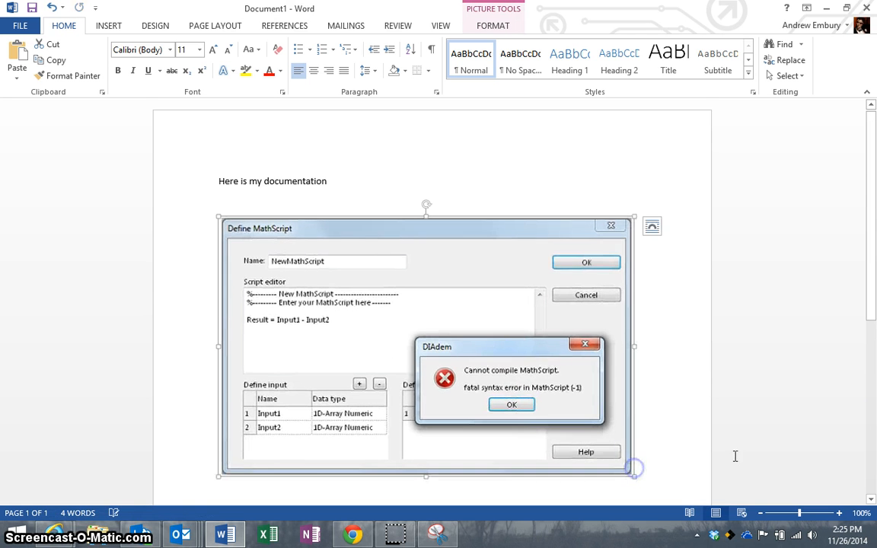
left_click_drag(869, 289, 875, 365)
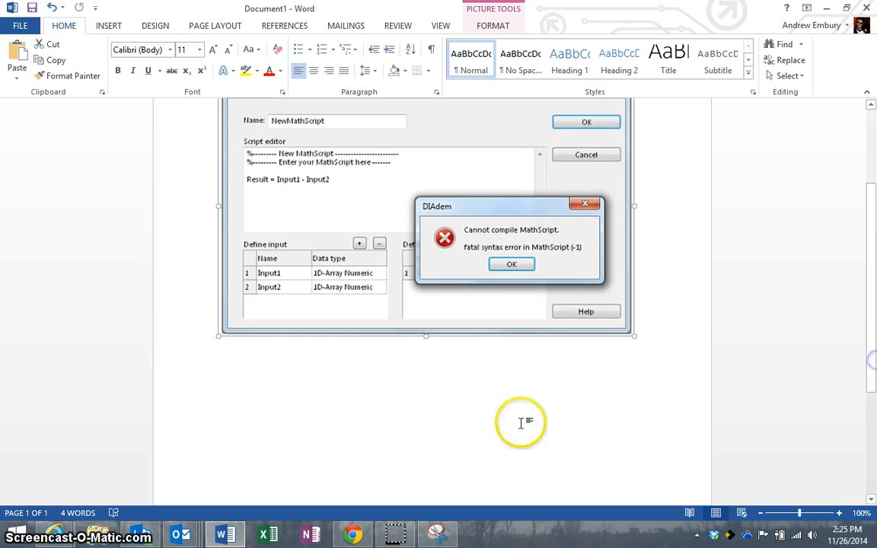
Step: Caption below the picture: 'Here is the screen you will see, click OK if you see this, it it harmless'
left_click(273, 375)
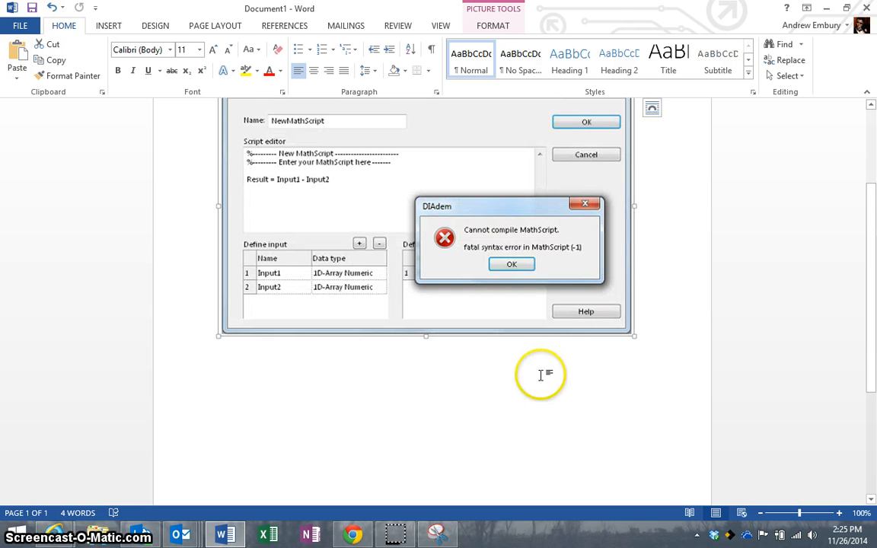
type("He")
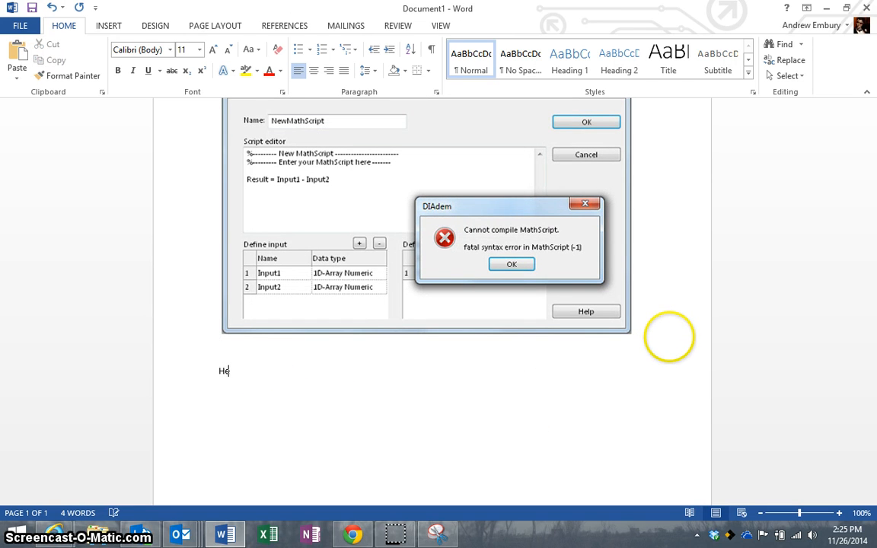
type("re is the screen you w")
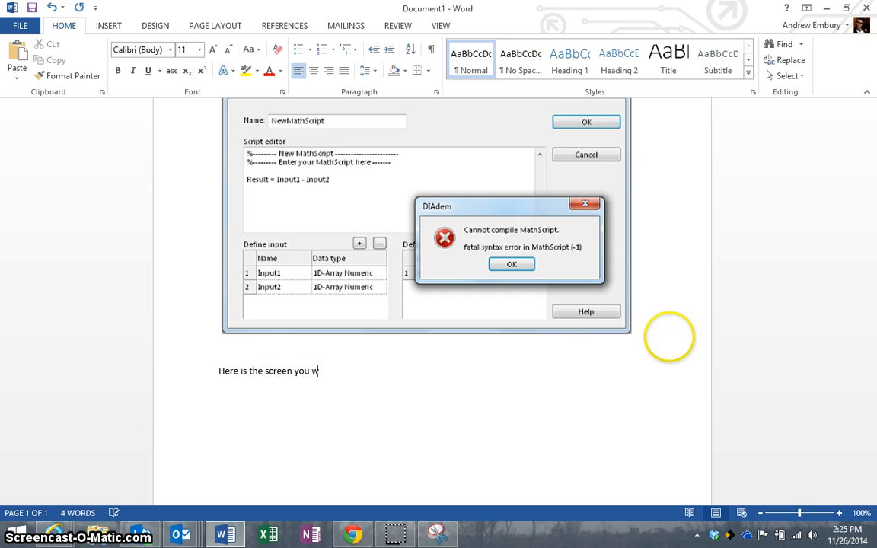
type("ill see, click O")
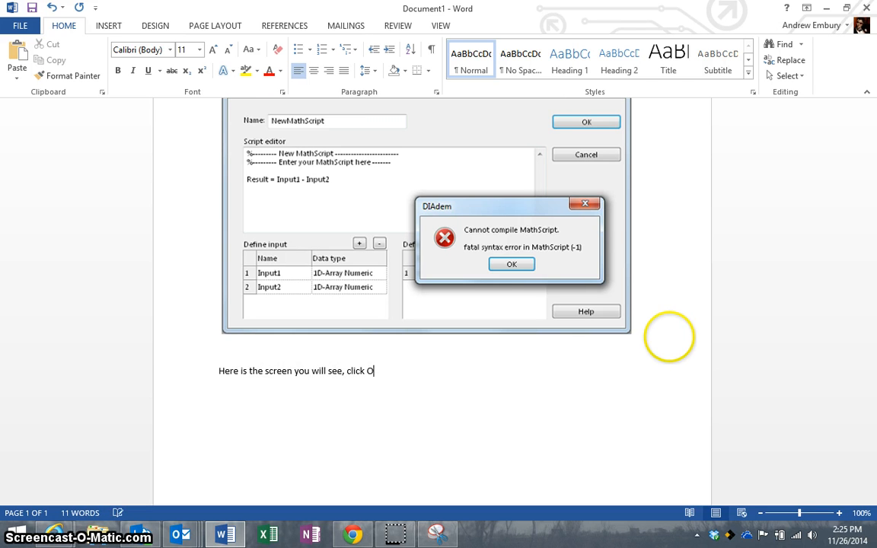
type("K if you see this, it it")
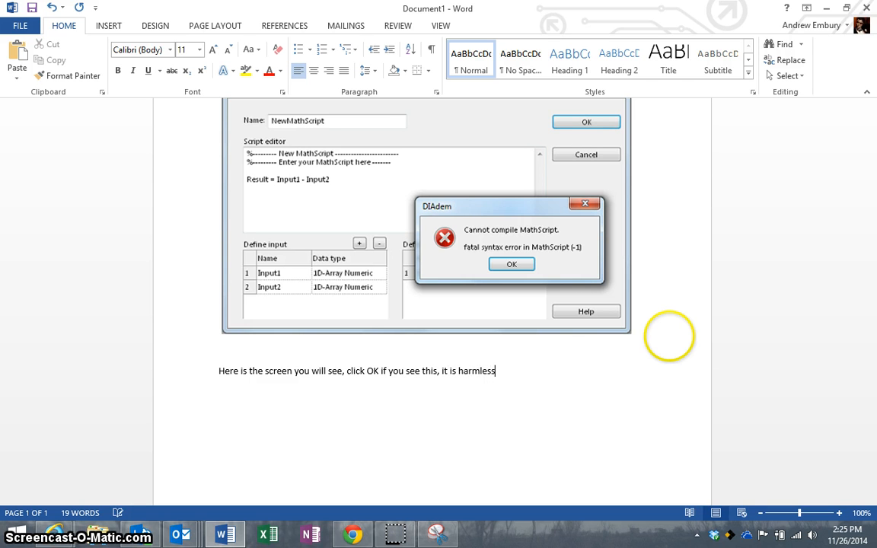
type(" harmless")
key("Return")
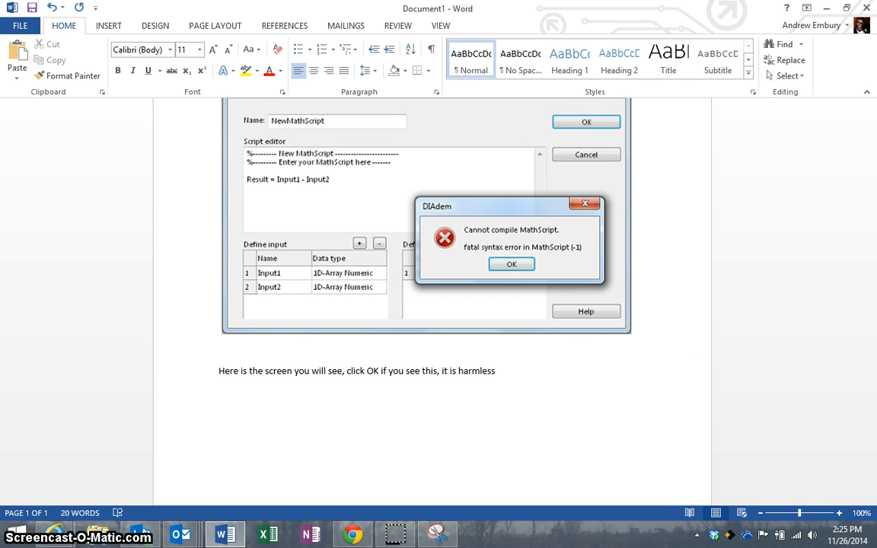